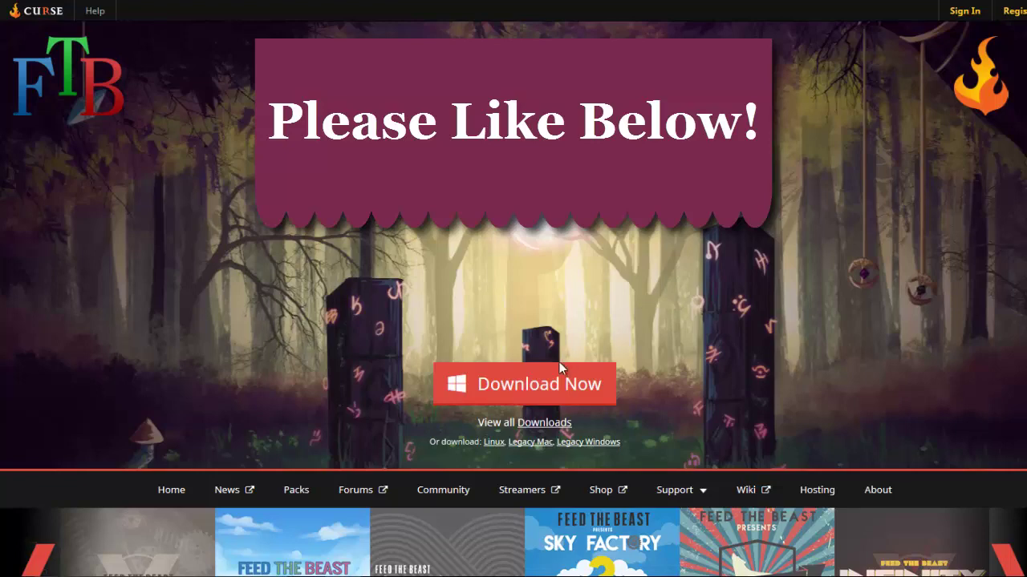
# Step: Download and save the Curse client installer from the FTB website, then run it
pyautogui.click(558, 399)
pyautogui.click(607, 546)
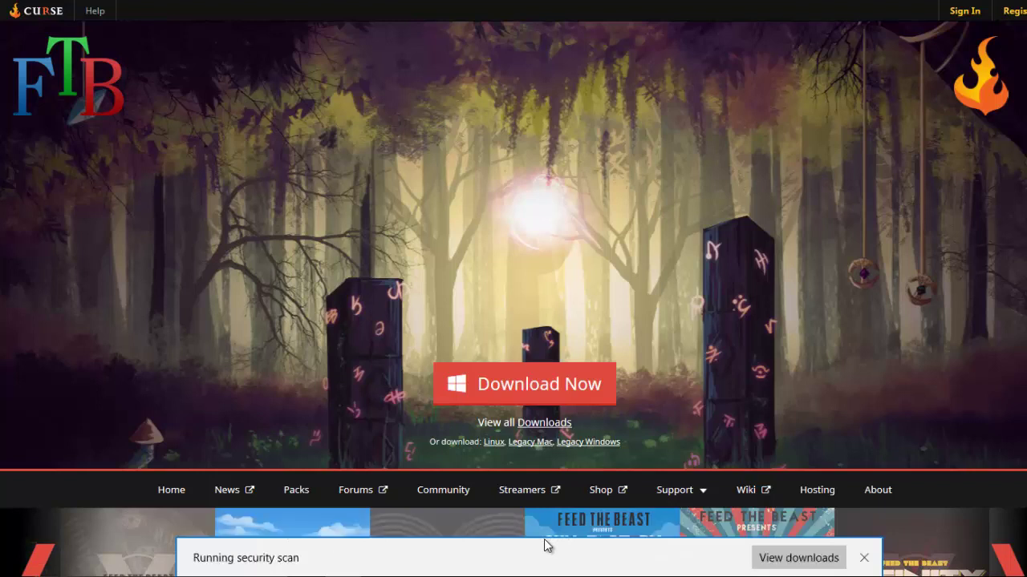
pyautogui.click(611, 557)
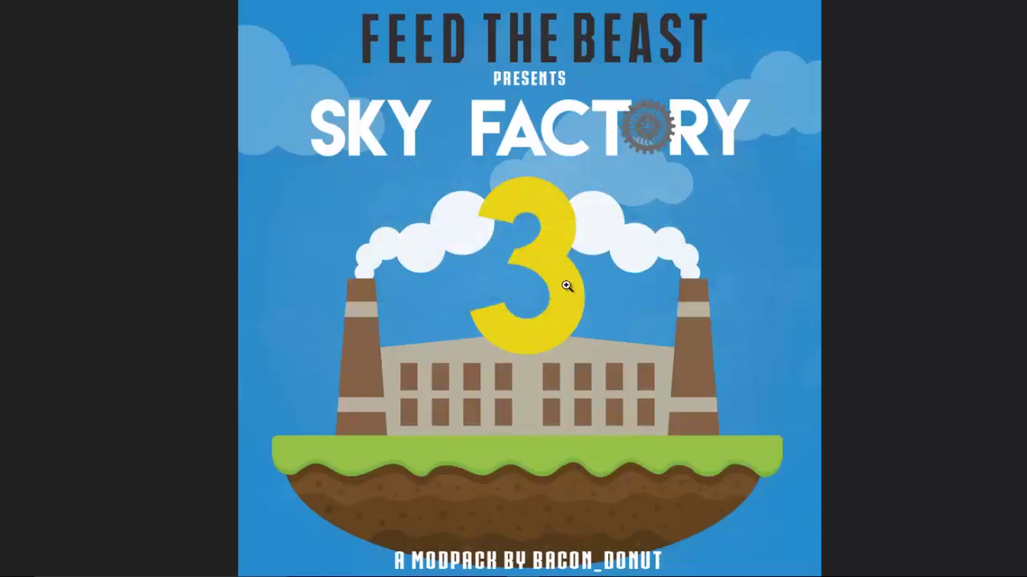
# Step: Install the Curse client and switch back to the Firefox FTB window during installation
pyautogui.click(526, 299)
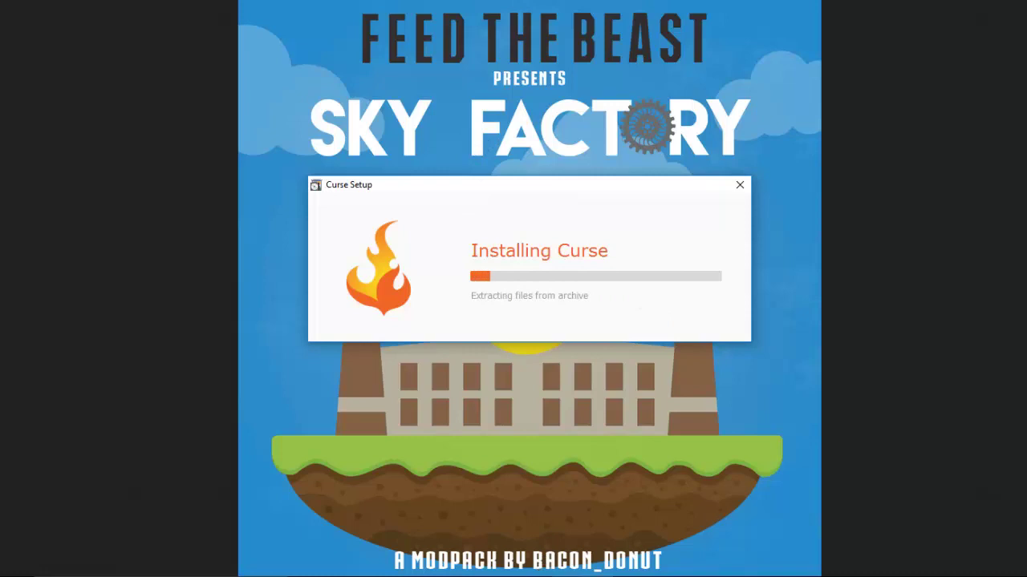
pyautogui.moveTo(523, 576)
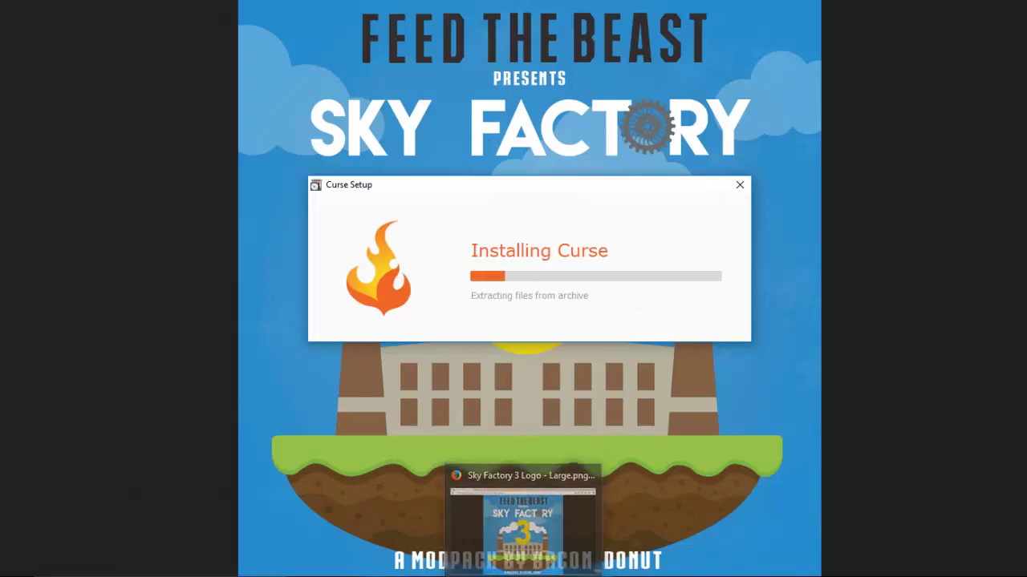
pyautogui.click(340, 534)
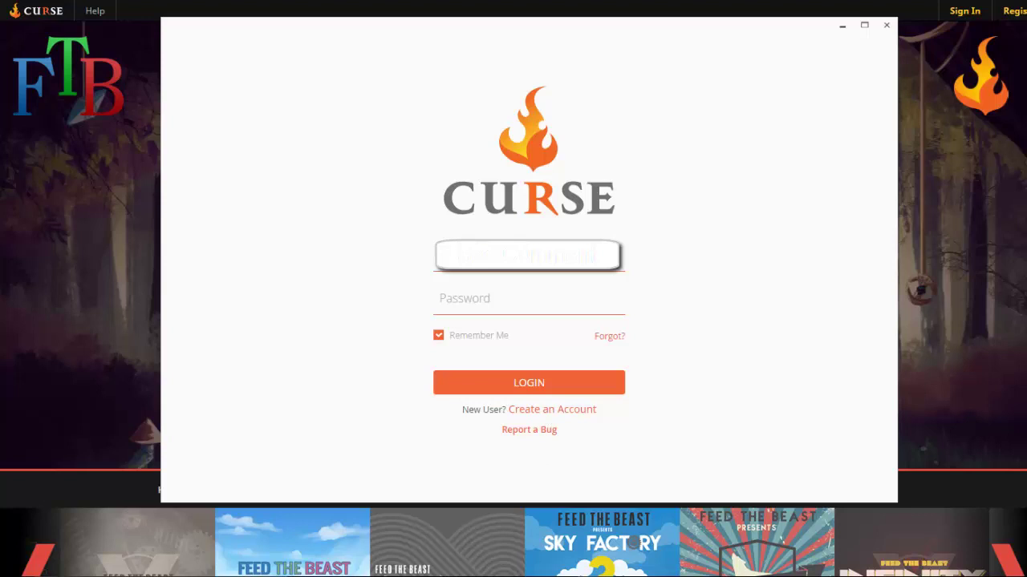
# Step: Sign in to Curse by entering the account password
pyautogui.click(481, 298)
pyautogui.write('••••••••')
pyautogui.press('Return')
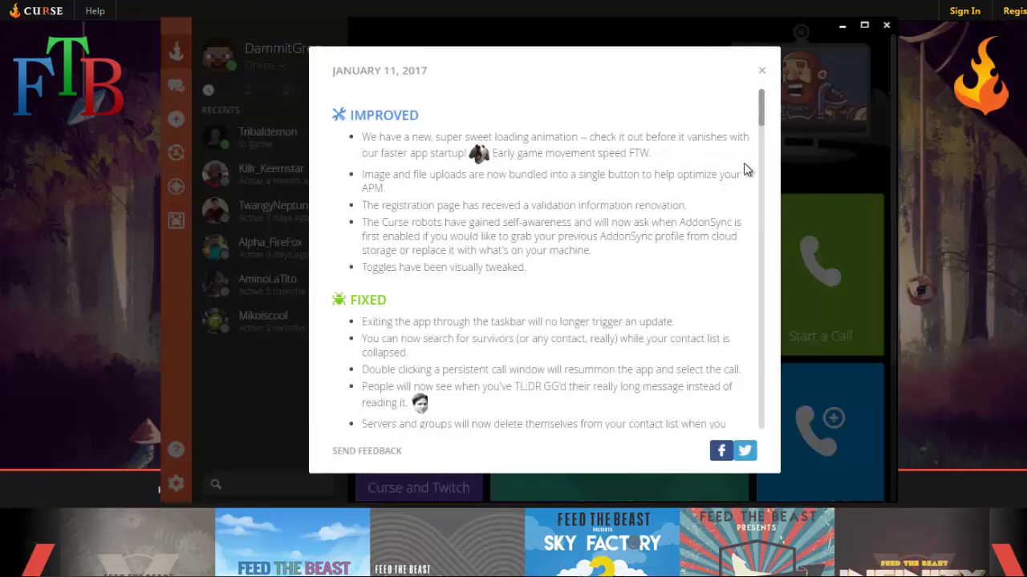
# Step: Dismiss the release notes, view the profile page, and open the Minecraft section
pyautogui.click(762, 72)
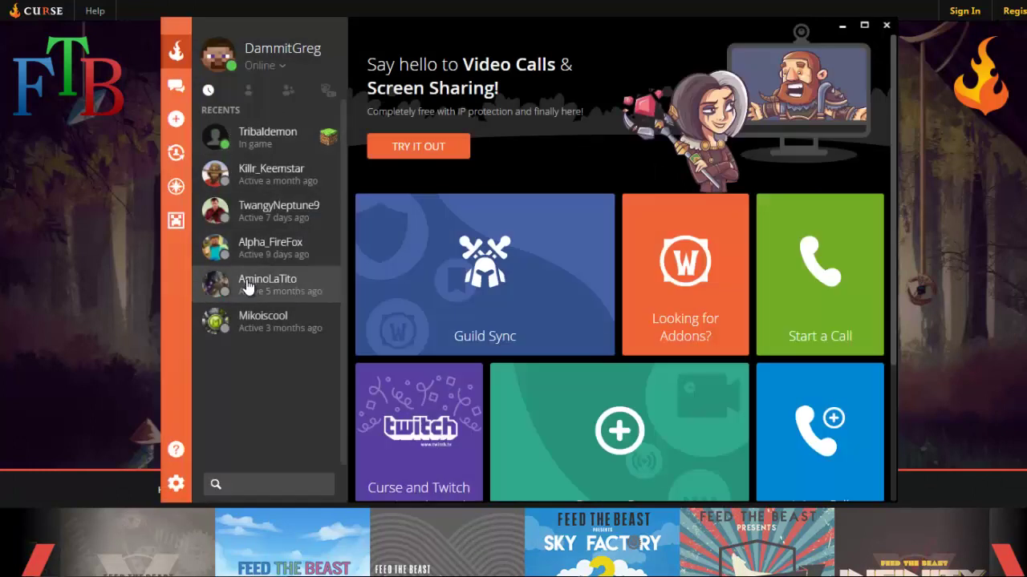
pyautogui.click(176, 87)
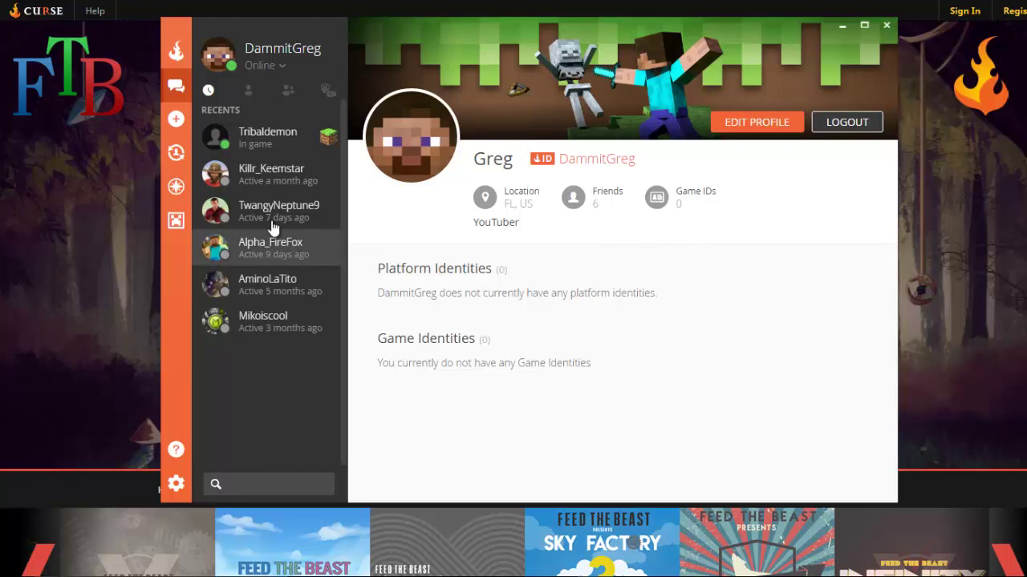
pyautogui.click(177, 224)
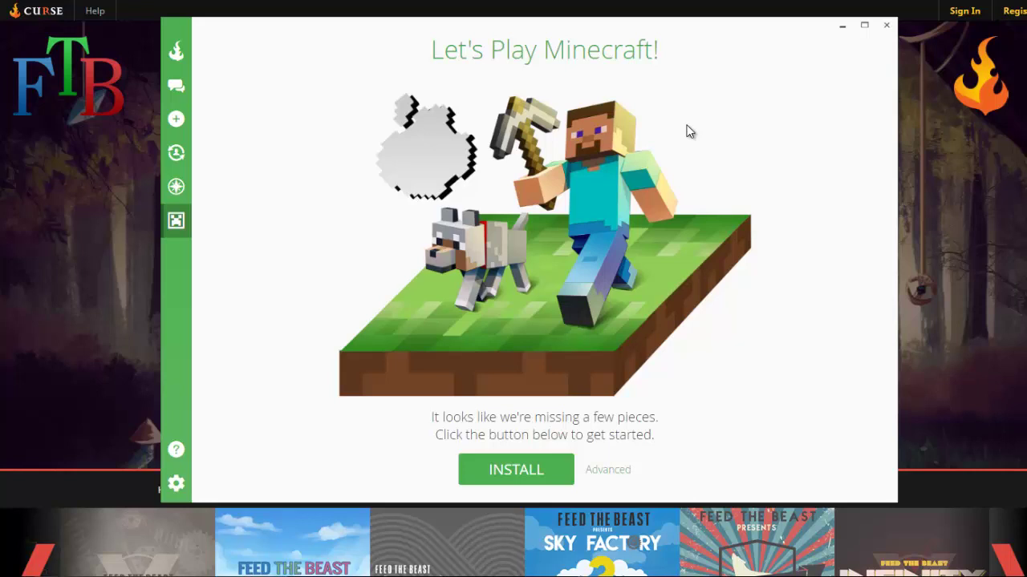
# Step: Install the missing Minecraft components, scroll through all modpacks, then return to the profiles page
pyautogui.click(529, 470)
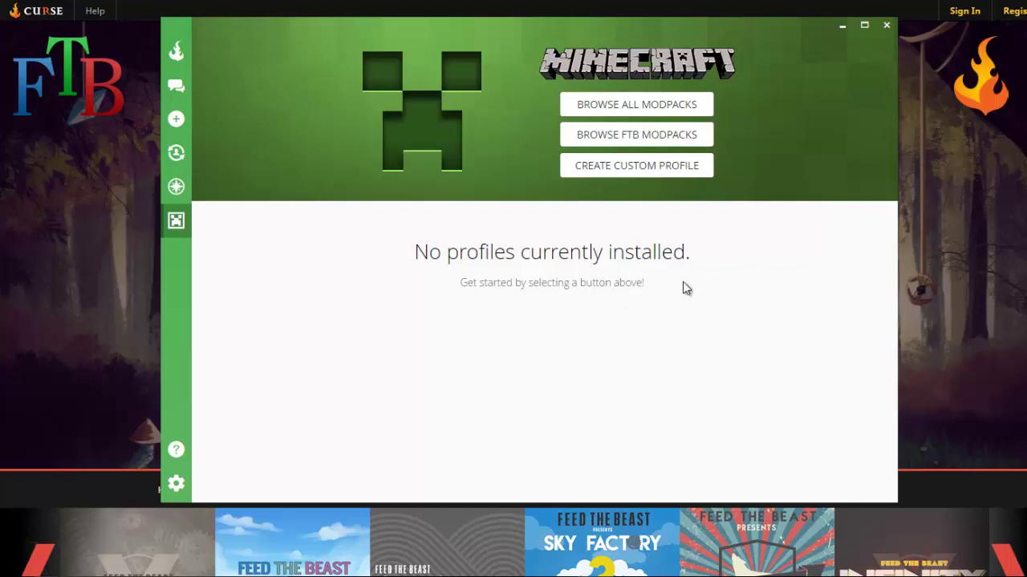
pyautogui.click(695, 107)
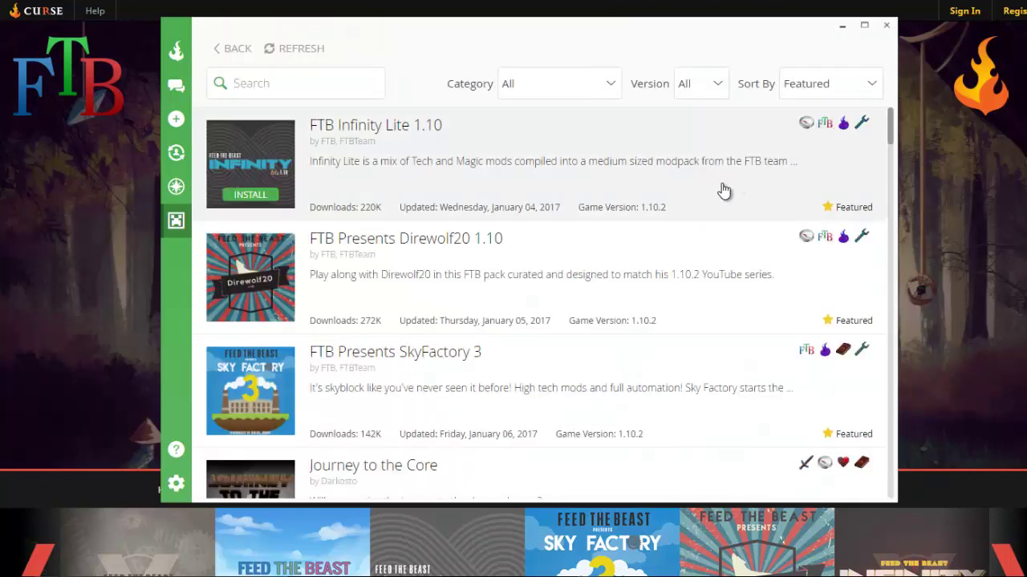
pyautogui.scroll(-10, 728, 213)
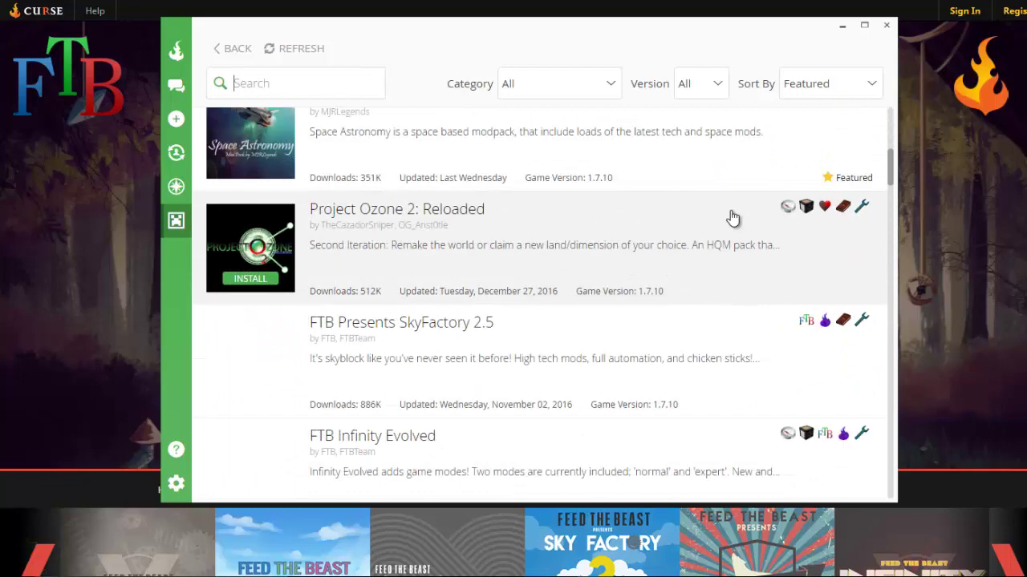
pyautogui.scroll(-3, 730, 223)
pyautogui.scroll(-3, 728, 222)
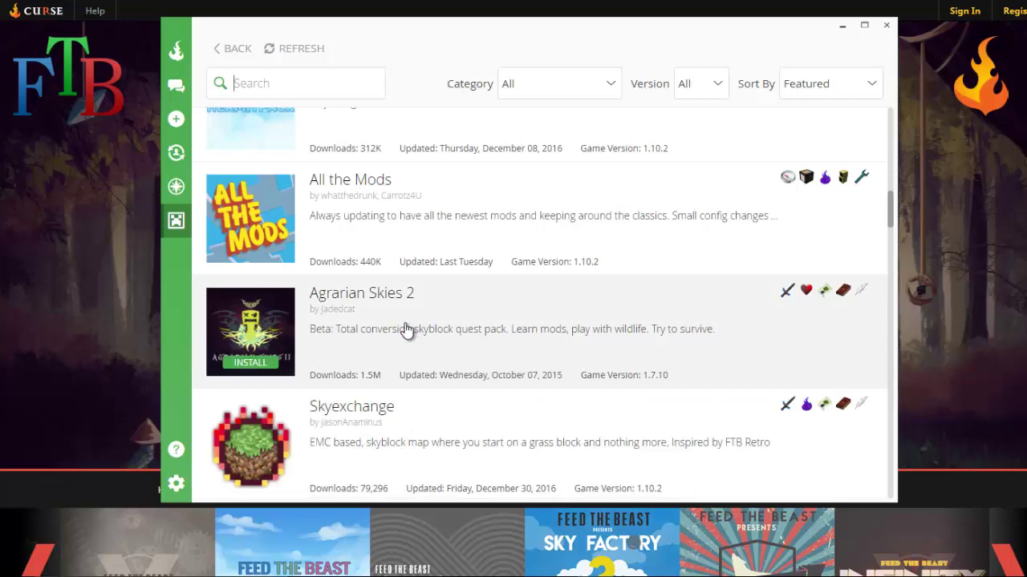
pyautogui.scroll(6, 407, 331)
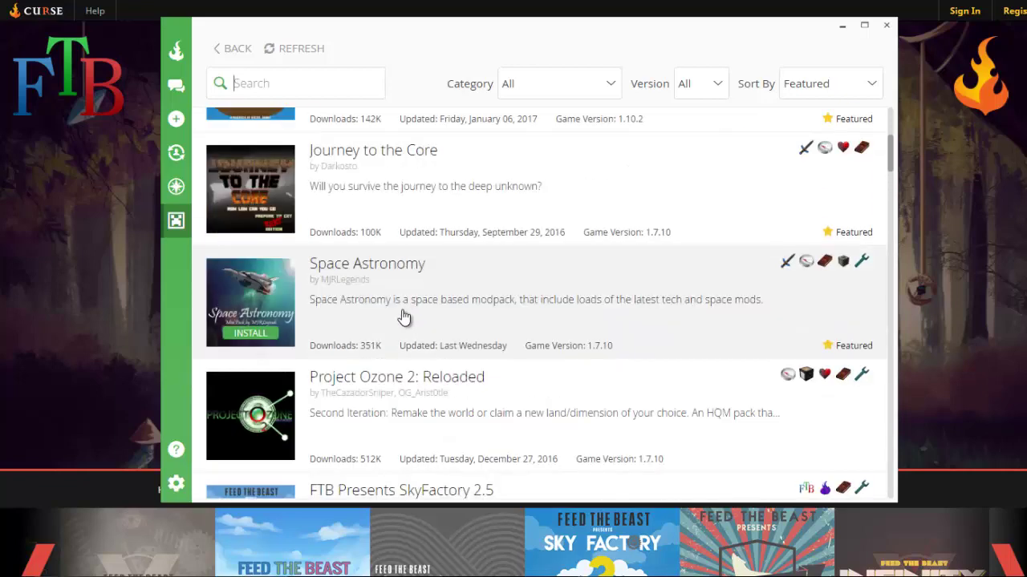
pyautogui.scroll(3, 403, 317)
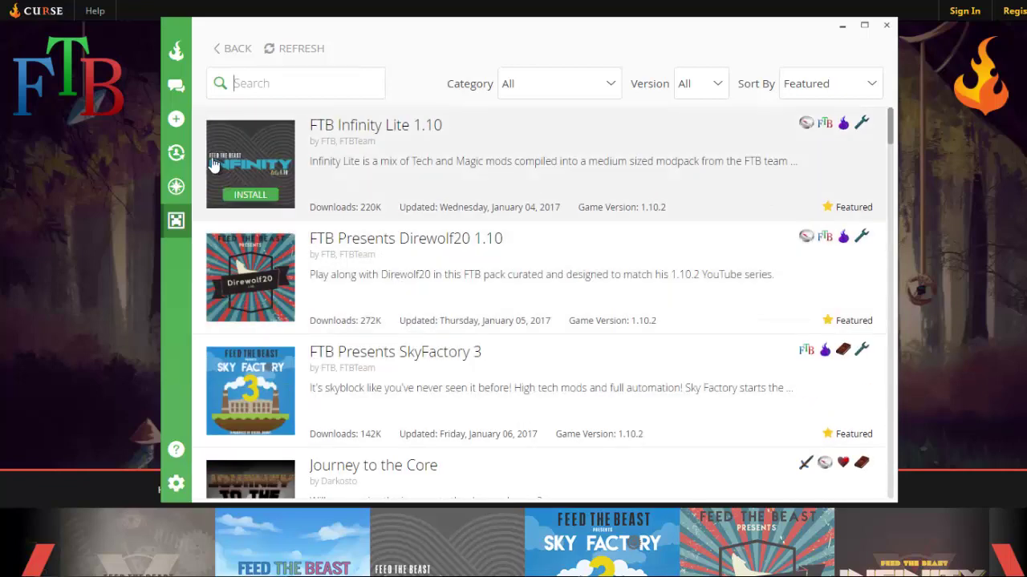
pyautogui.click(241, 53)
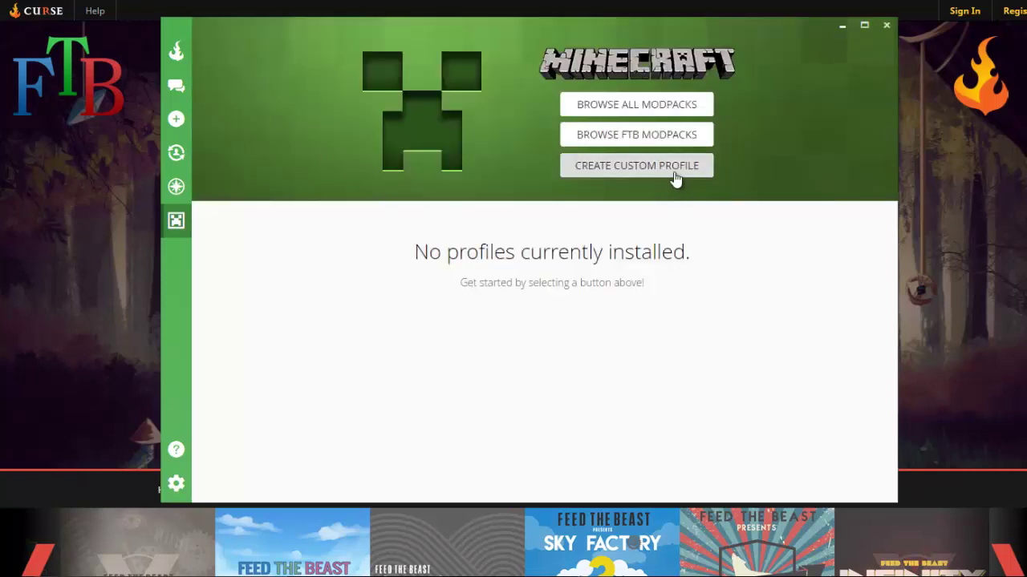
pyautogui.click(676, 174)
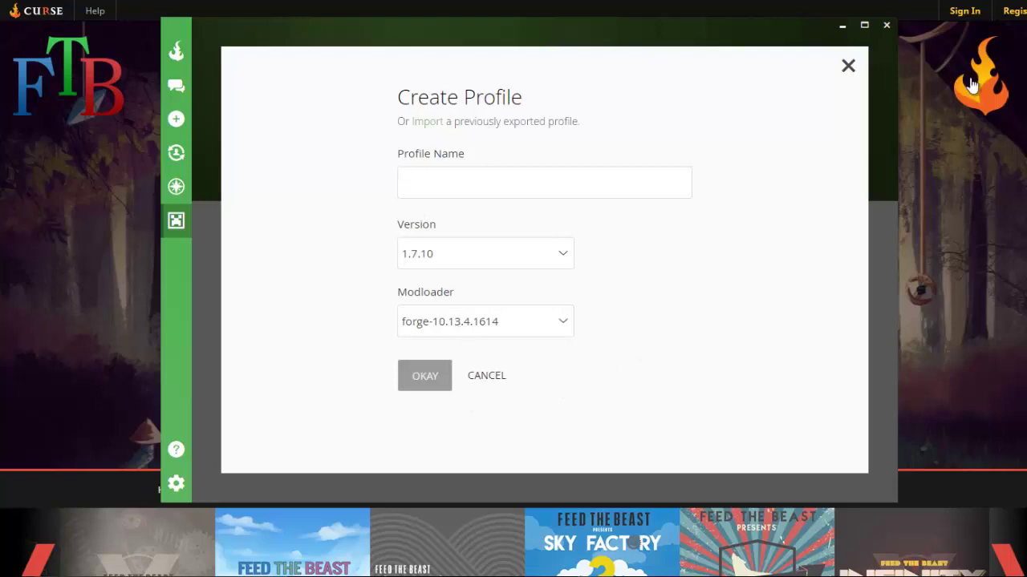
pyautogui.click(847, 64)
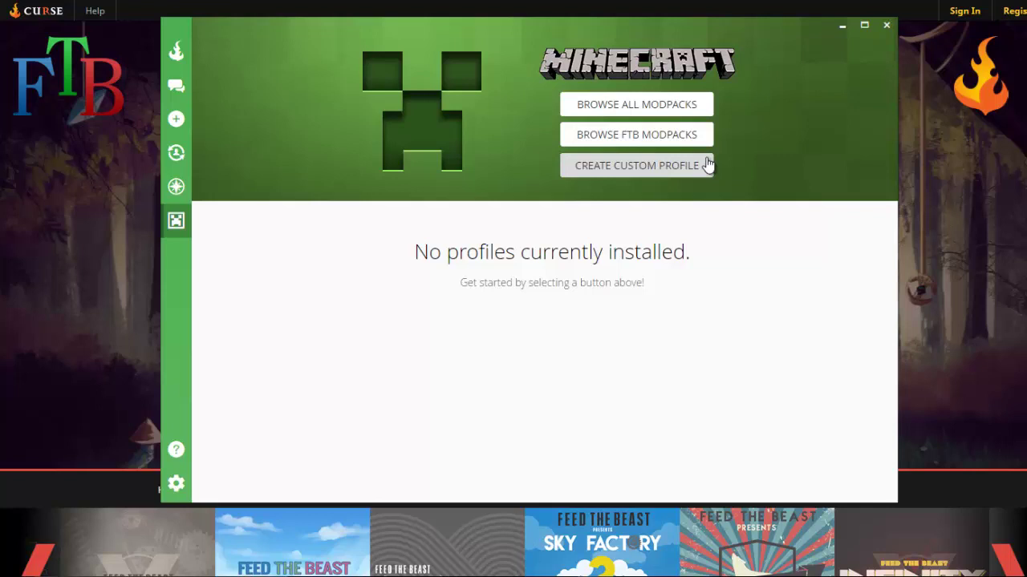
# Step: List the FTB modpacks and open FTB Presents SkyFactory 3's details
pyautogui.click(661, 137)
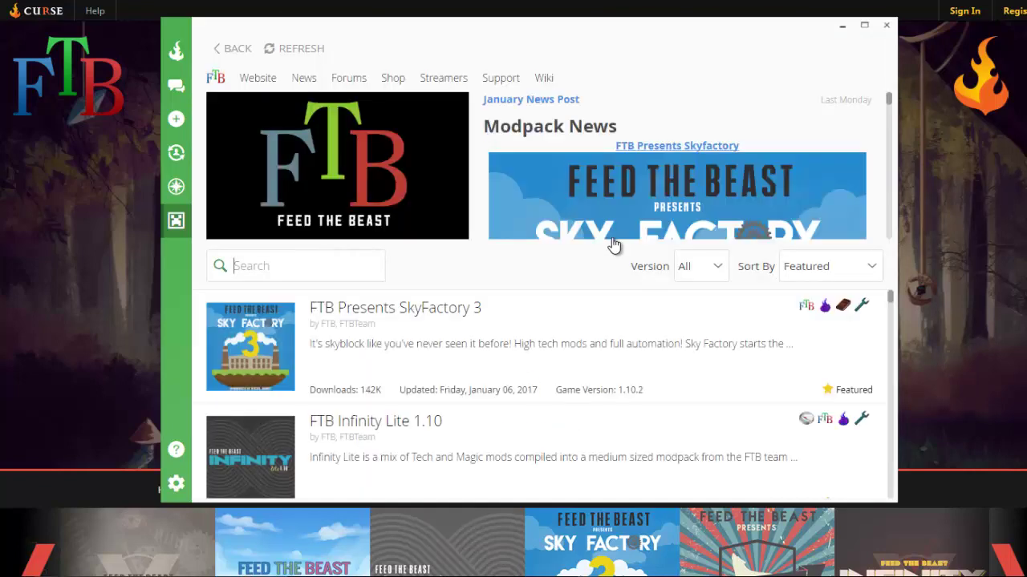
pyautogui.scroll(-10, 532, 346)
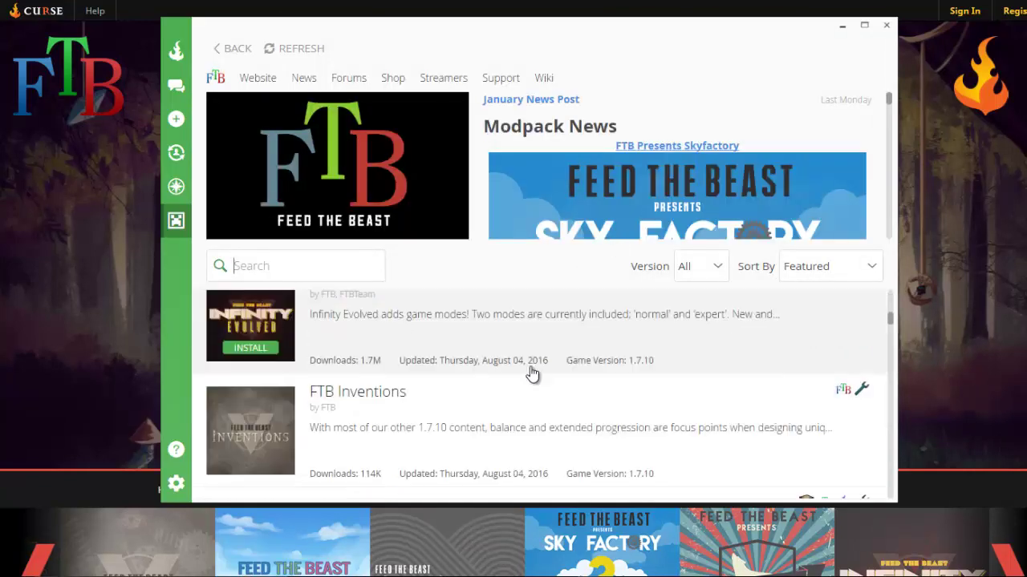
pyautogui.scroll(10, 535, 379)
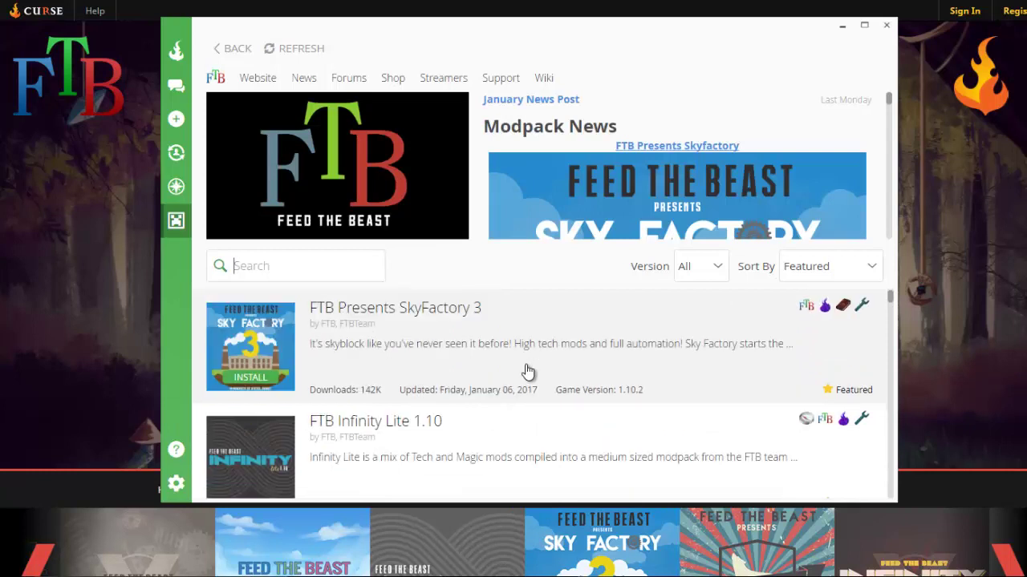
pyautogui.click(439, 354)
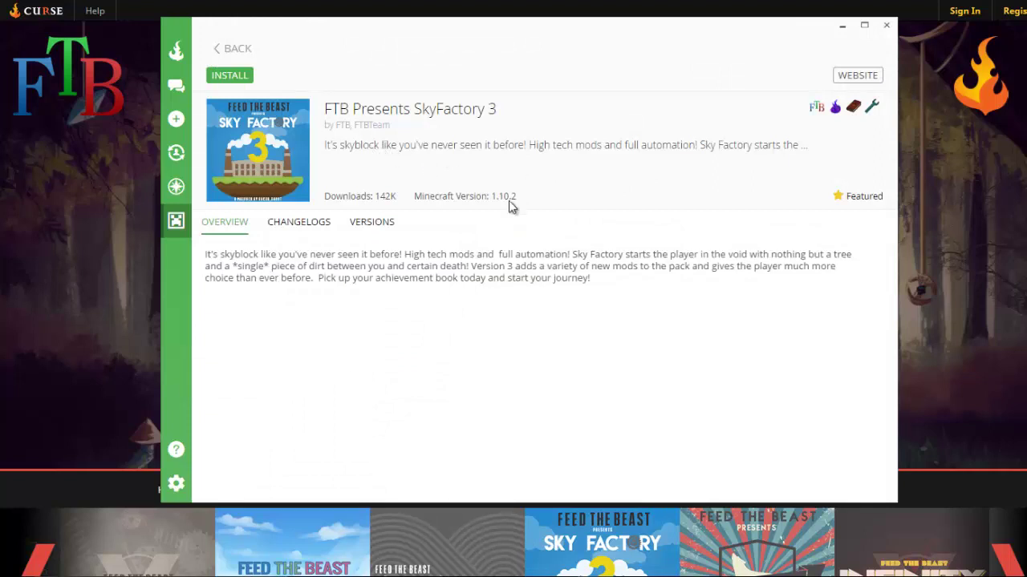
# Step: Check the SkyFactory 3 changelog and versions, then install it from Overview
pyautogui.click(301, 225)
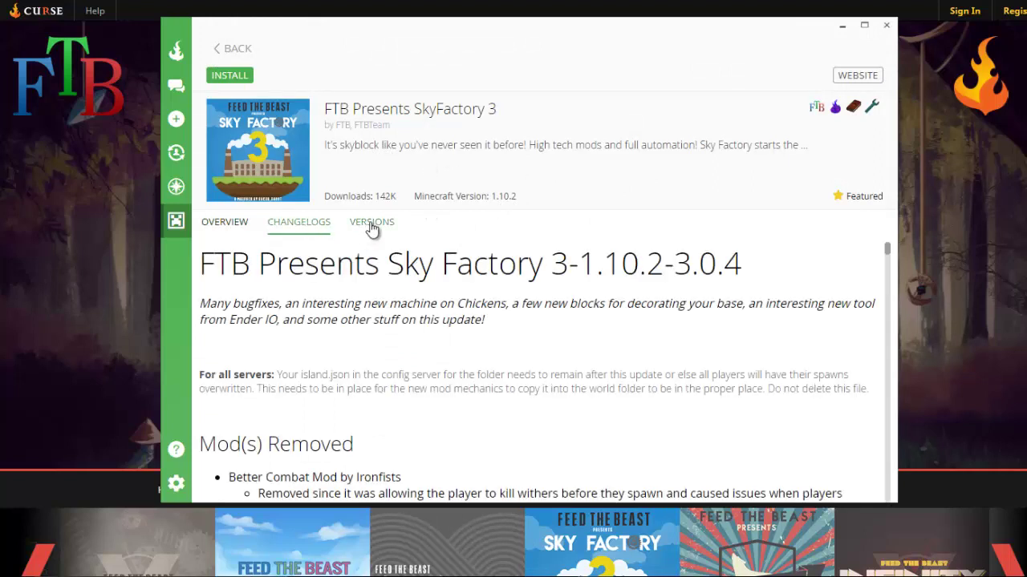
pyautogui.click(368, 225)
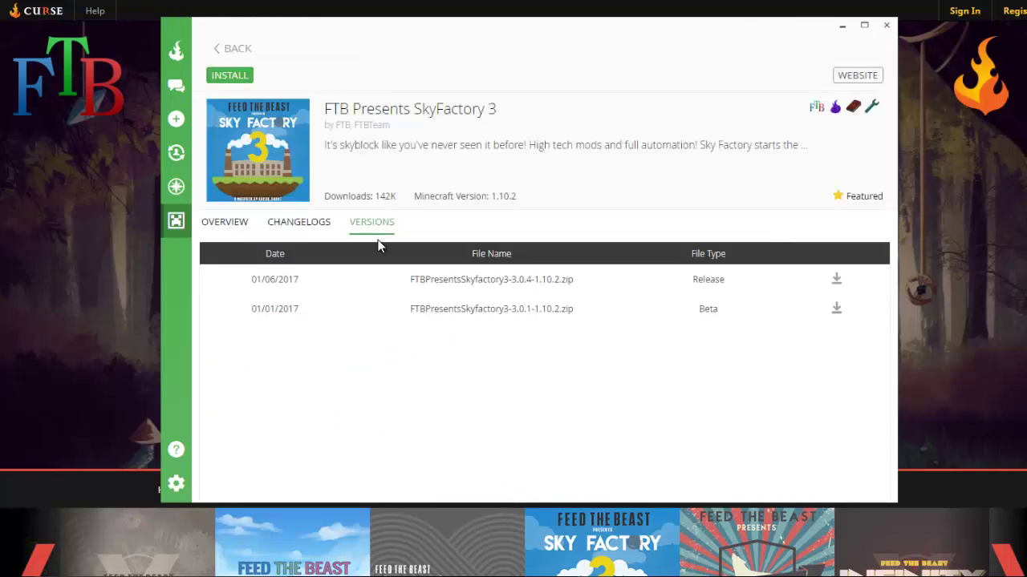
pyautogui.click(225, 229)
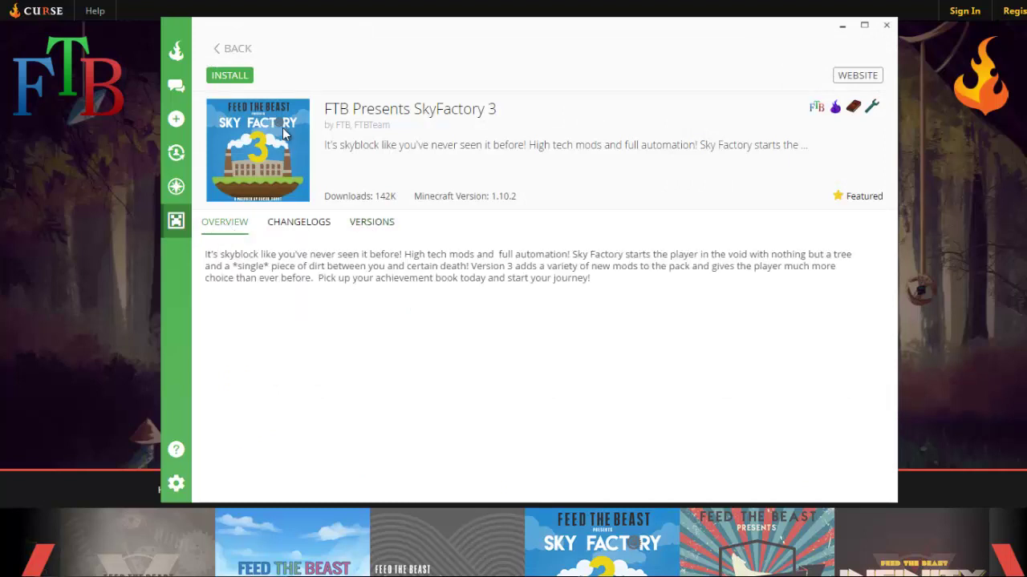
pyautogui.click(239, 77)
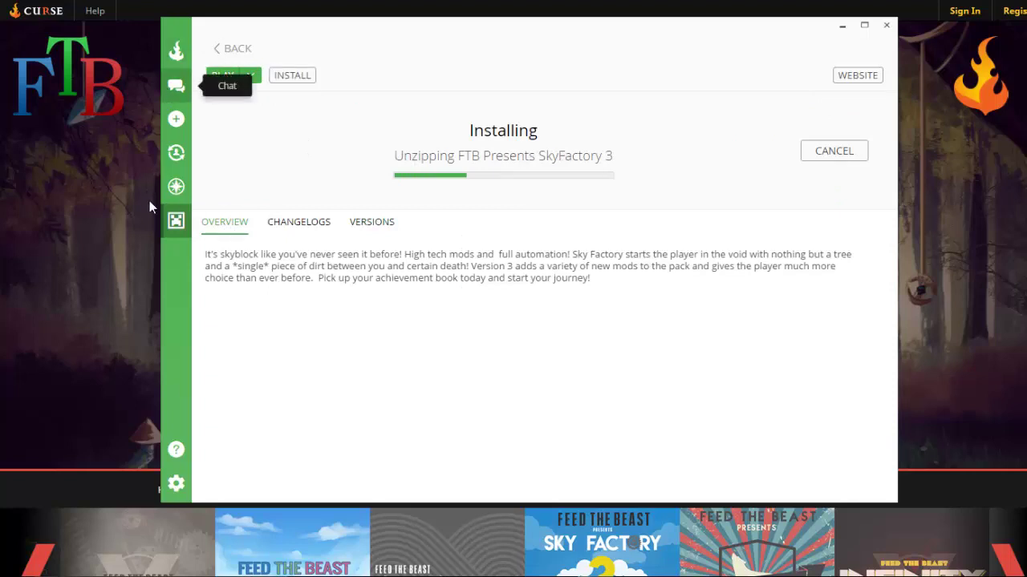
# Step: Go Home and back to Minecraft to see the SkyFactory 3 profile installing Forge
pyautogui.click(178, 53)
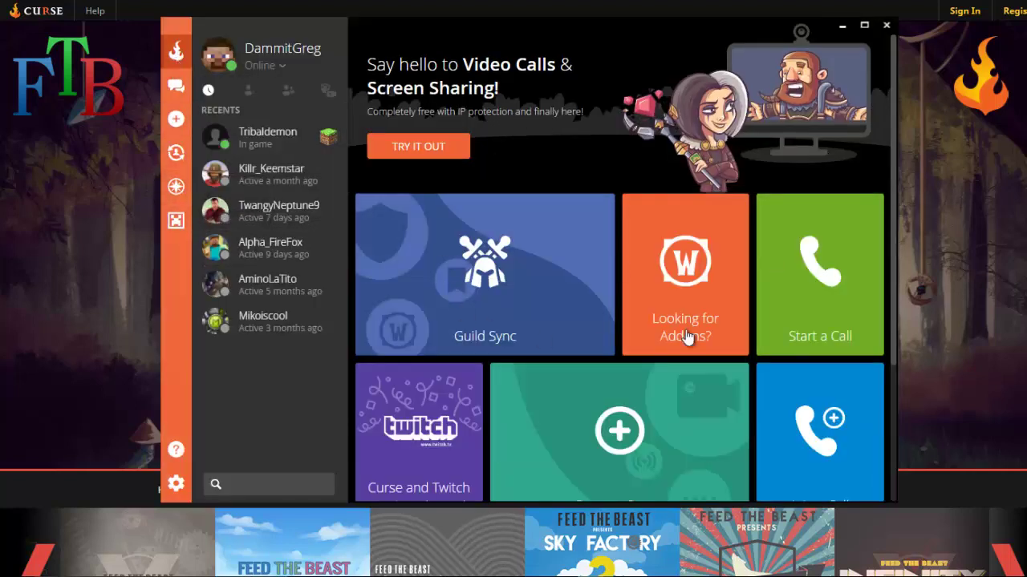
pyautogui.click(177, 224)
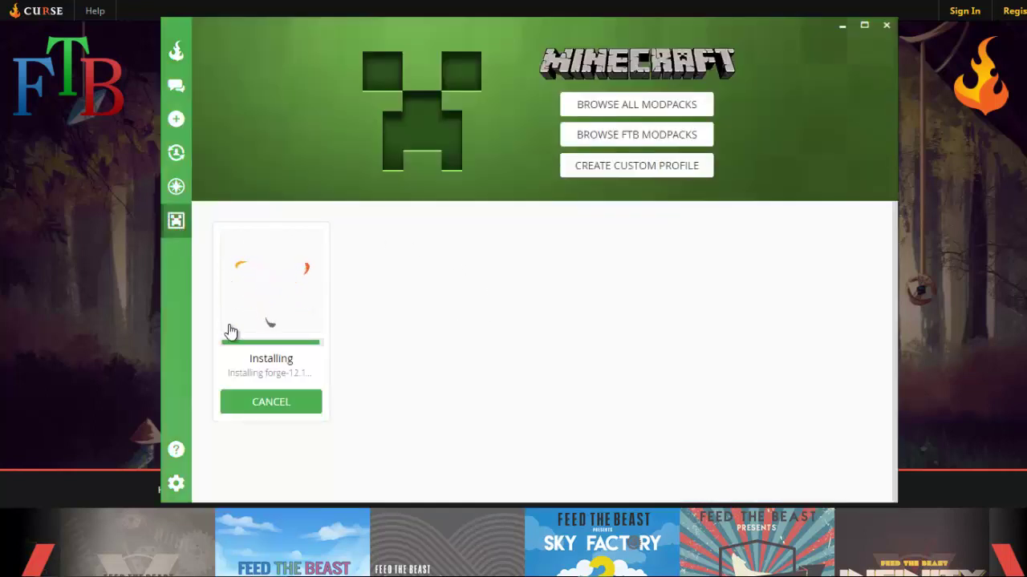